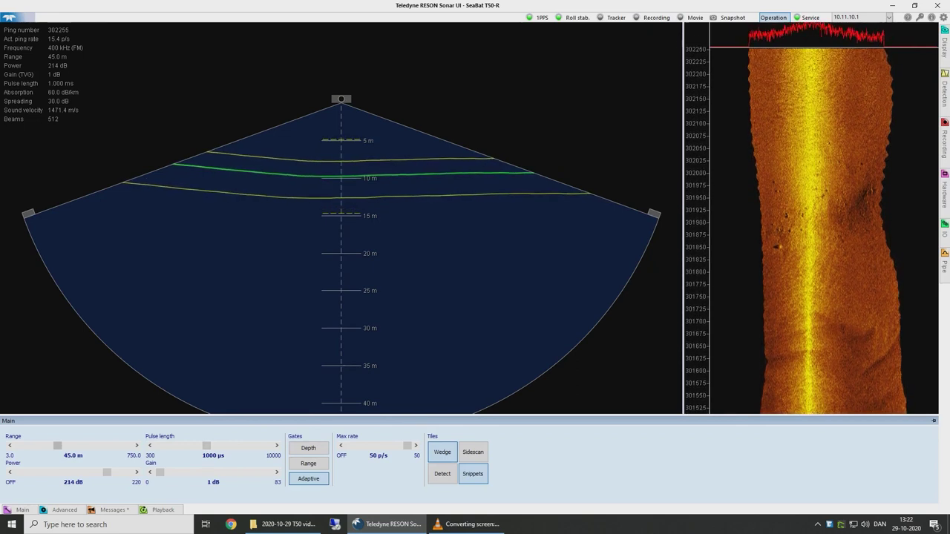
Step: Switch between the advanced and main sonar settings, ending on the advanced settings
{"action": "left_click", "coordinate": [65, 510]}
{"action": "left_click", "coordinate": [22, 510]}
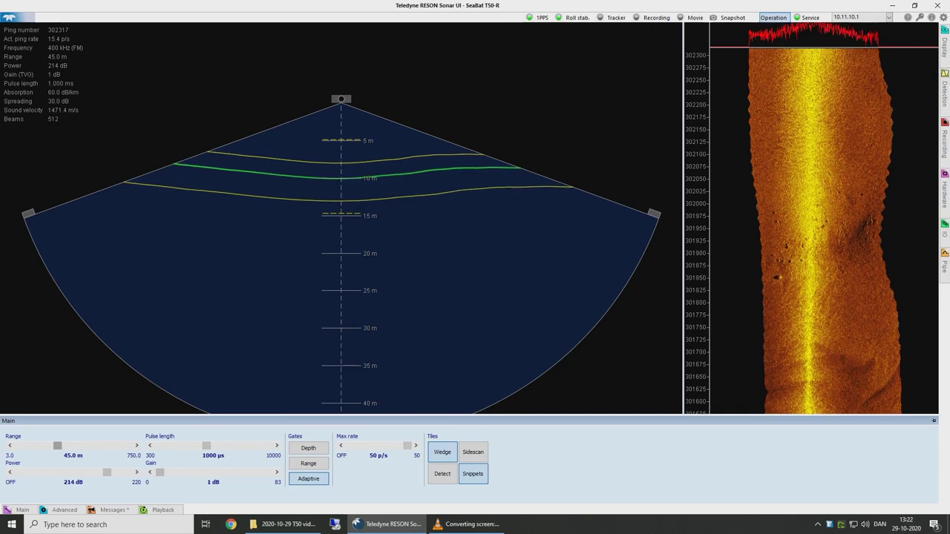
{"action": "left_click", "coordinate": [65, 510]}
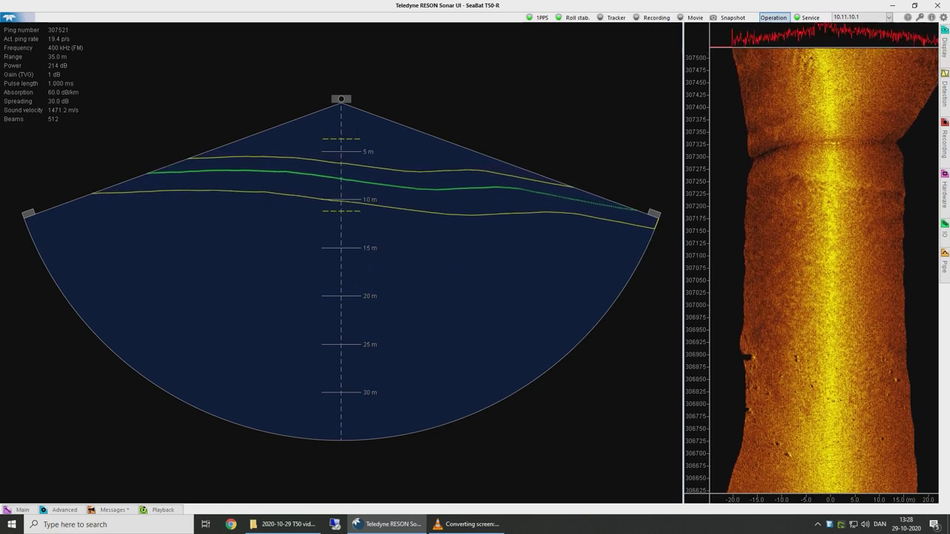
{"action": "scroll", "coordinate": [346, 182], "scroll_direction": "up", "scroll_amount": 5}
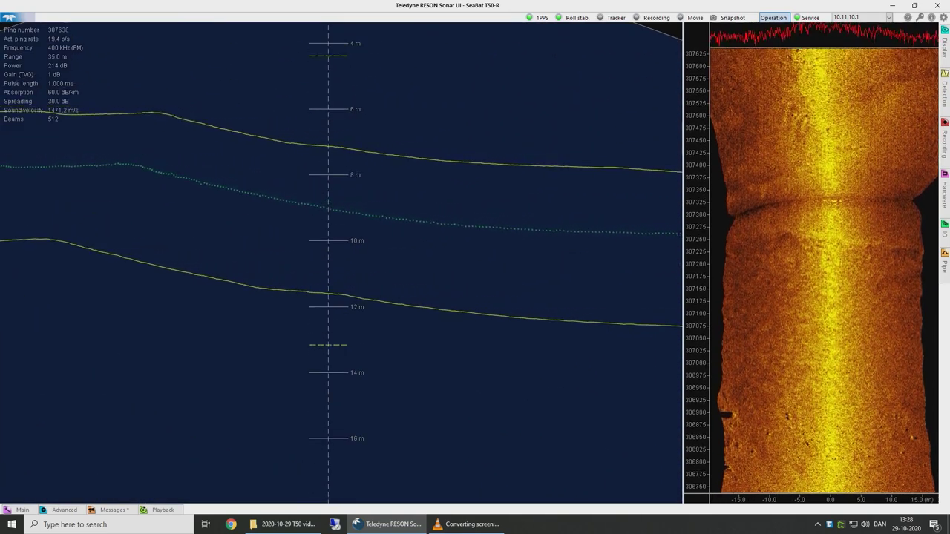
{"action": "scroll", "coordinate": [342, 260], "scroll_direction": "down", "scroll_amount": 5}
{"action": "scroll", "coordinate": [342, 260], "scroll_direction": "down", "scroll_amount": 3}
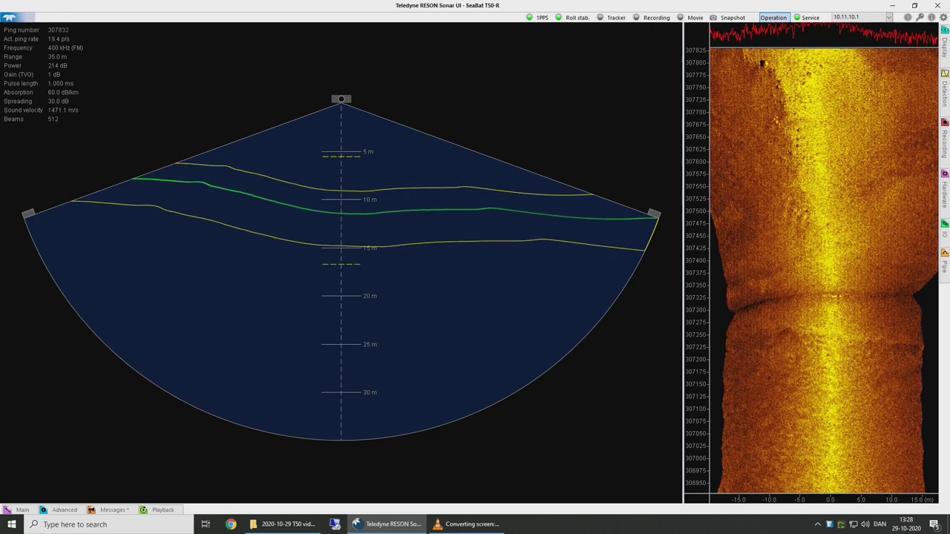
Step: Turn on Show History in the sonar fan and raise the range to 45 m
{"action": "right_click", "coordinate": [256, 246]}
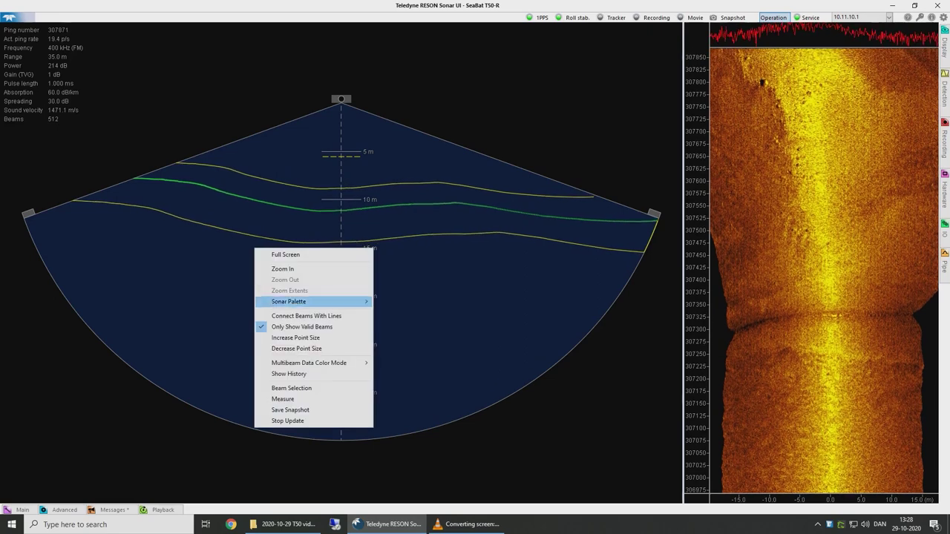
{"action": "left_click", "coordinate": [312, 374]}
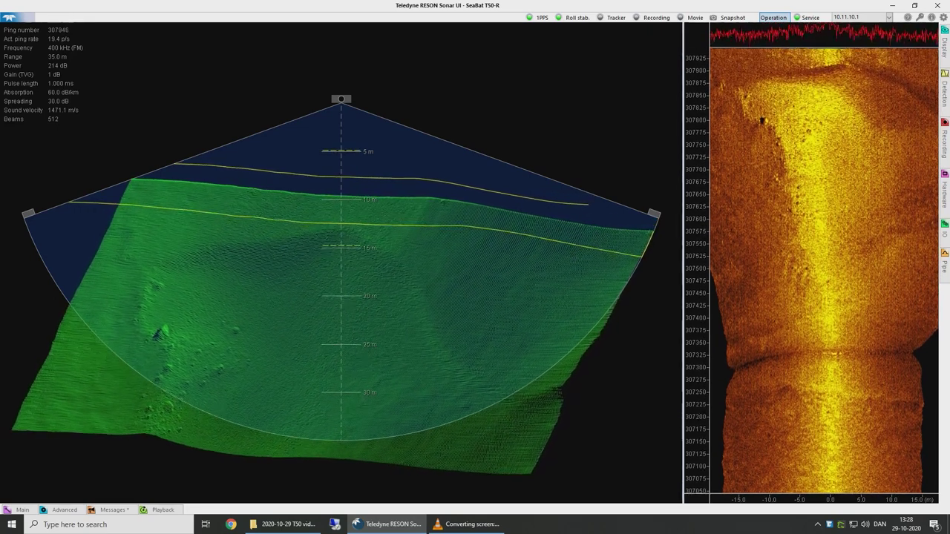
{"action": "left_click", "coordinate": [22, 510]}
{"action": "left_click", "coordinate": [135, 446]}
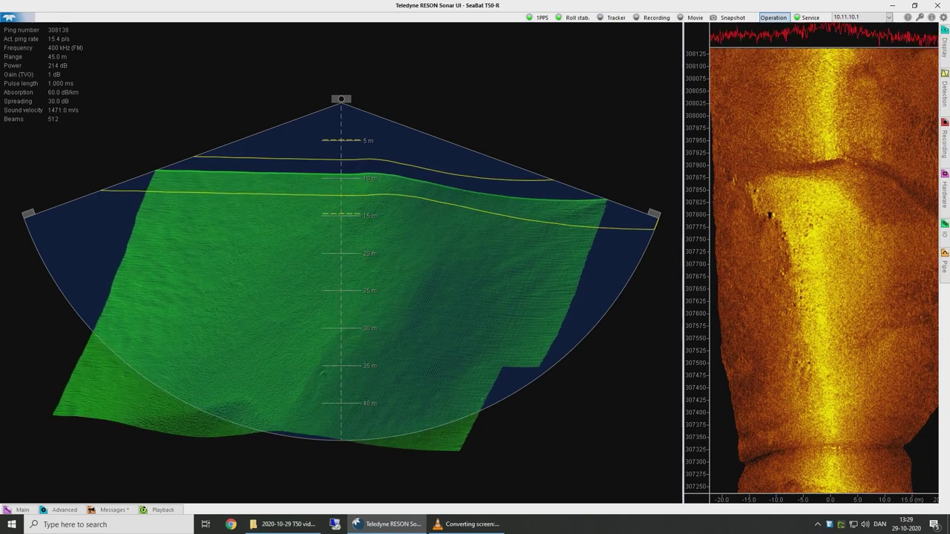
Step: Set the multibeam data colour mode to Depth, giving a 5–15 m depth colour scale
{"action": "right_click", "coordinate": [276, 244]}
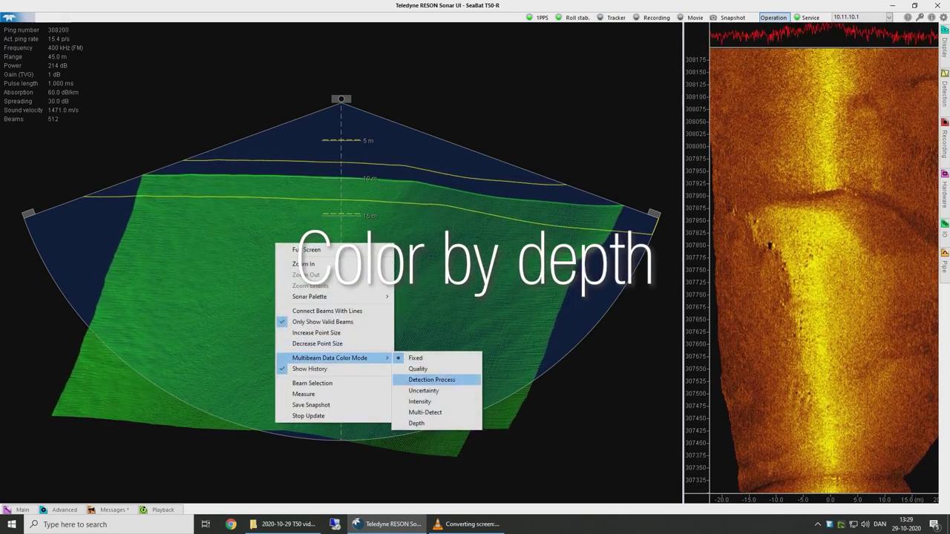
{"action": "key", "text": "Return"}
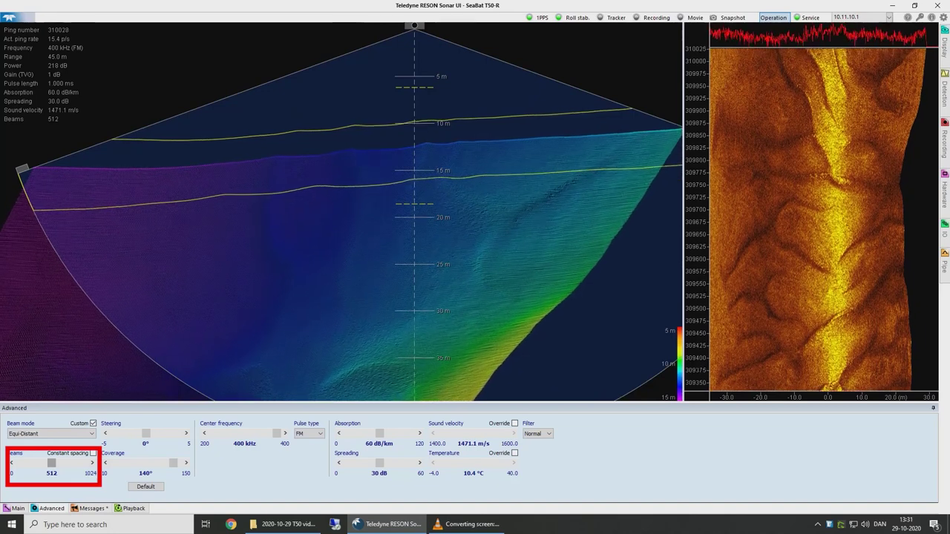
Step: Raise the Beams slider to its 1024 maximum, then bring it back down to 512
{"action": "left_click_drag", "start_coordinate": [51, 462], "coordinate": [84, 462]}
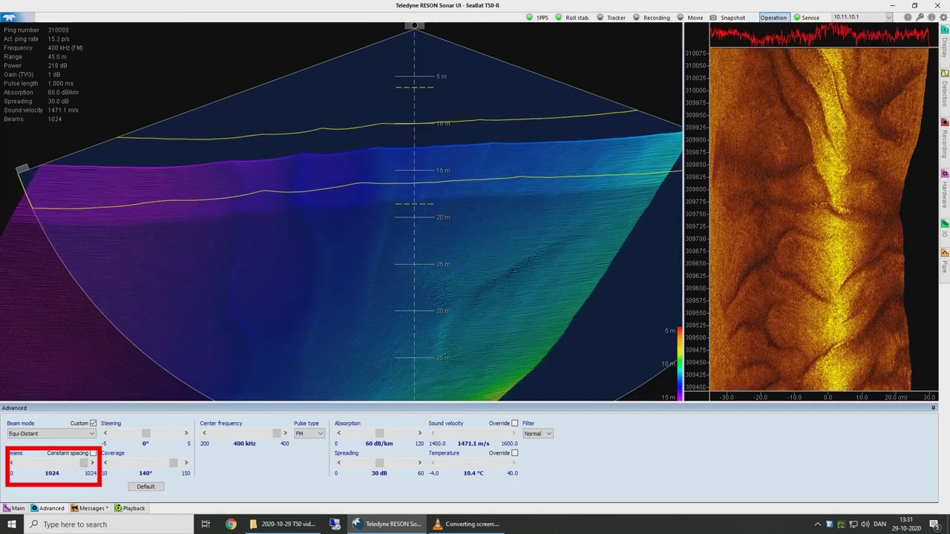
{"action": "mouse_move", "coordinate": [163, 32]}
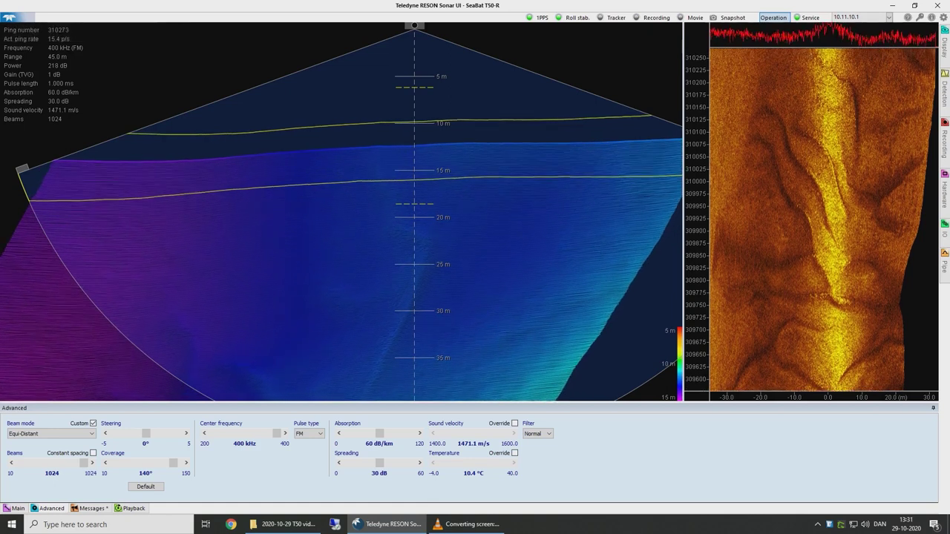
{"action": "left_click_drag", "start_coordinate": [83, 463], "coordinate": [35, 463]}
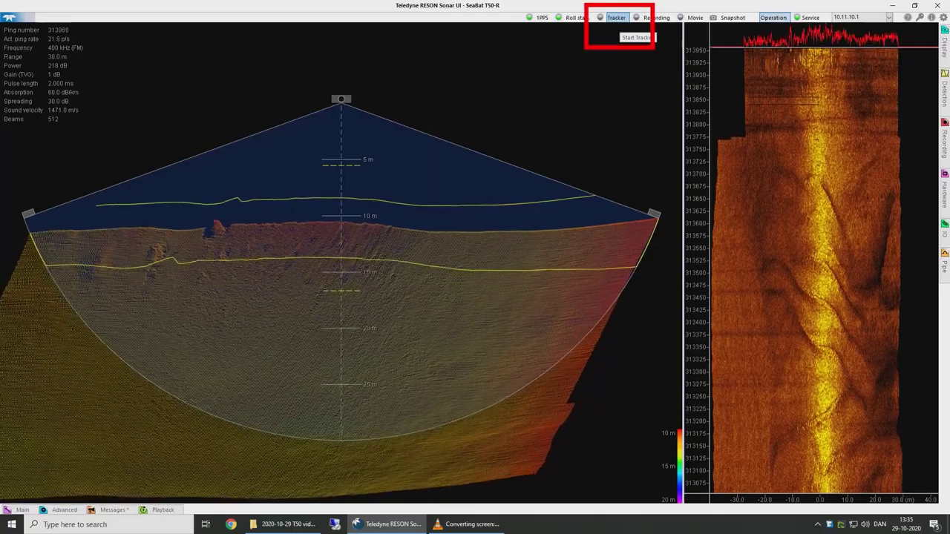
Step: Start the Tracker so range and pulse adapt to 48 m and 1000 µs
{"action": "left_click", "coordinate": [616, 17]}
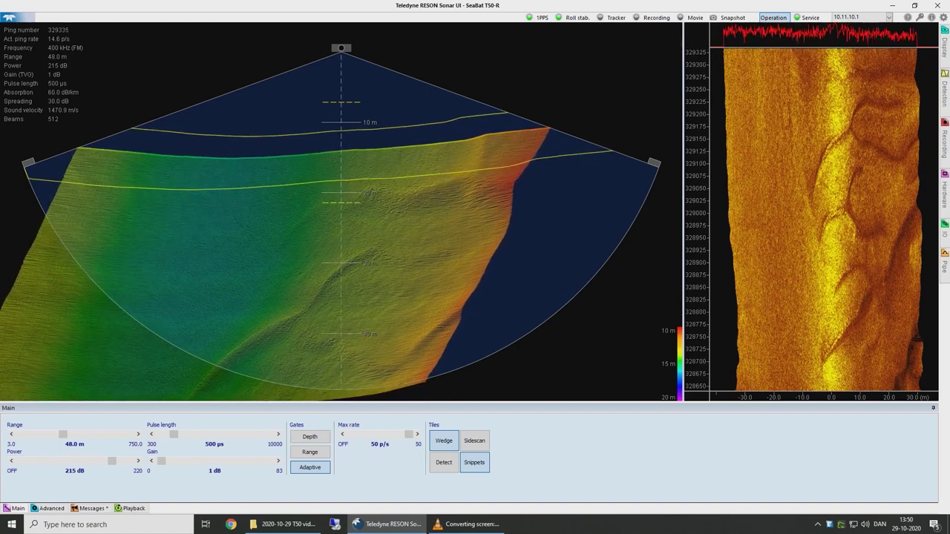
Step: Step the Pulse length slider up repeatedly until the pulse reads about 940 µs
{"action": "left_click", "coordinate": [278, 435]}
{"action": "left_click", "coordinate": [279, 434]}
{"action": "left_click", "coordinate": [279, 434]}
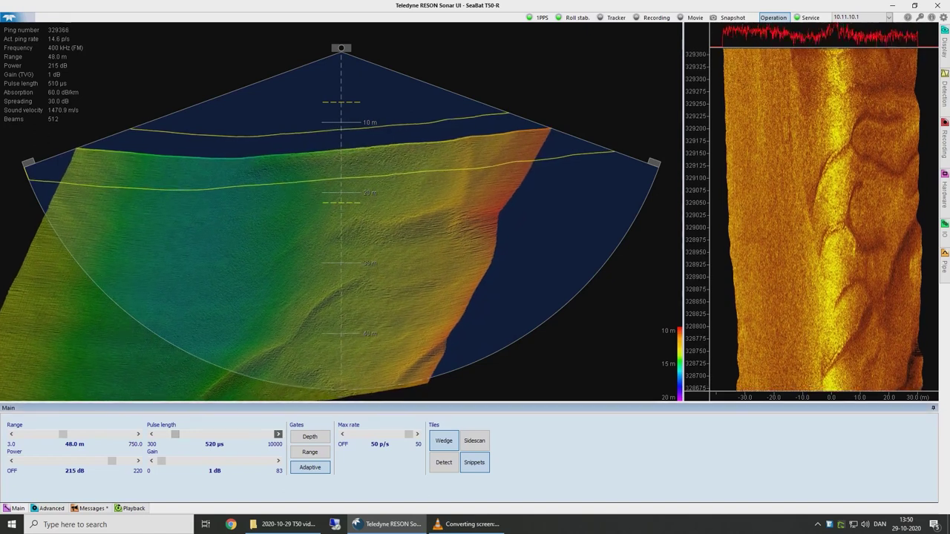
{"action": "left_click", "coordinate": [278, 434]}
{"action": "left_click", "coordinate": [278, 434]}
{"action": "left_click", "coordinate": [278, 434]}
{"action": "left_click", "coordinate": [279, 434]}
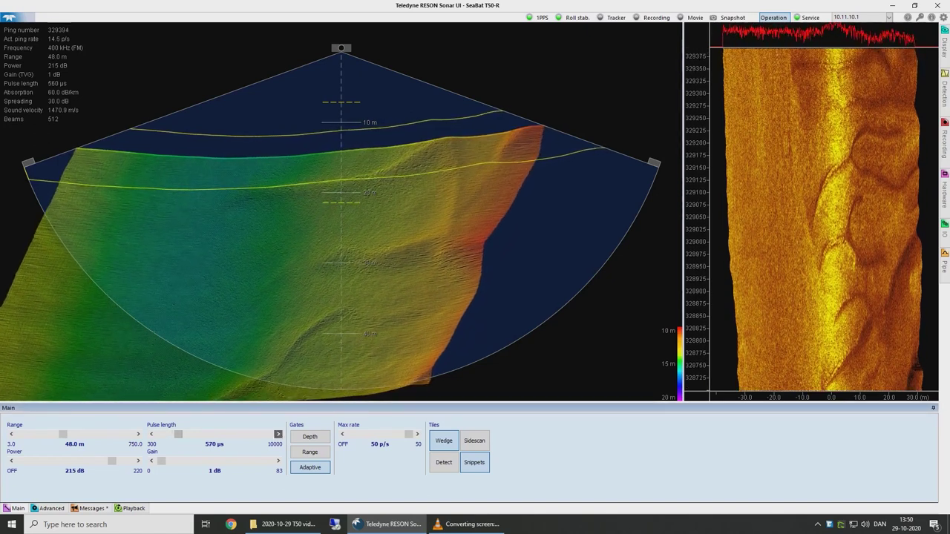
{"action": "left_click", "coordinate": [279, 434]}
{"action": "left_click", "coordinate": [278, 434]}
{"action": "left_click", "coordinate": [278, 434]}
{"action": "left_click", "coordinate": [278, 434]}
{"action": "left_click", "coordinate": [278, 435]}
{"action": "left_click", "coordinate": [278, 434]}
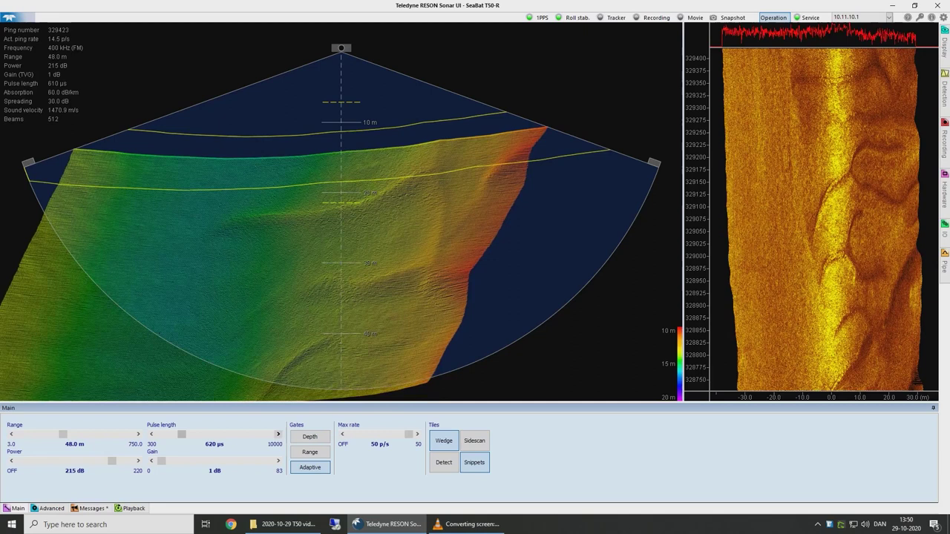
{"action": "left_click", "coordinate": [279, 434]}
{"action": "left_click", "coordinate": [279, 434]}
{"action": "left_click", "coordinate": [278, 435]}
{"action": "left_click", "coordinate": [279, 434]}
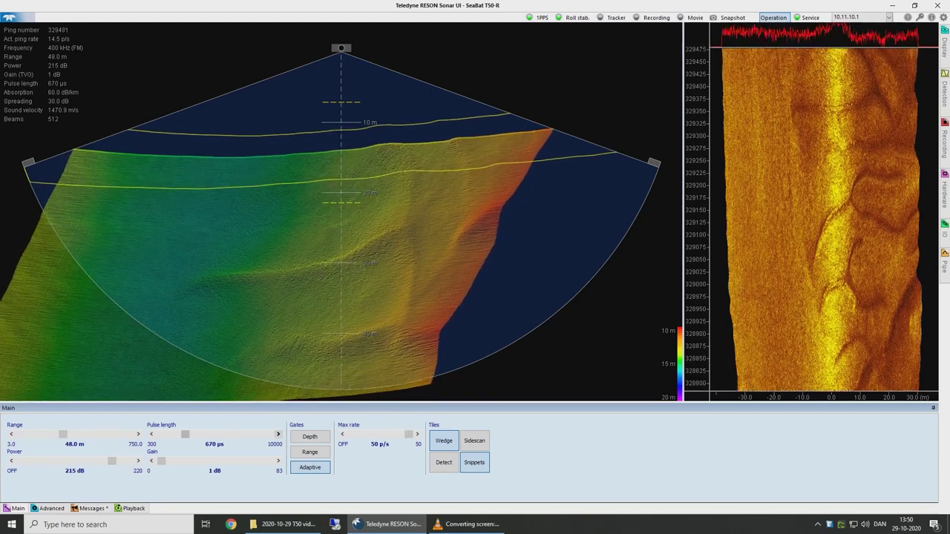
{"action": "left_click", "coordinate": [279, 434]}
{"action": "left_click", "coordinate": [279, 435]}
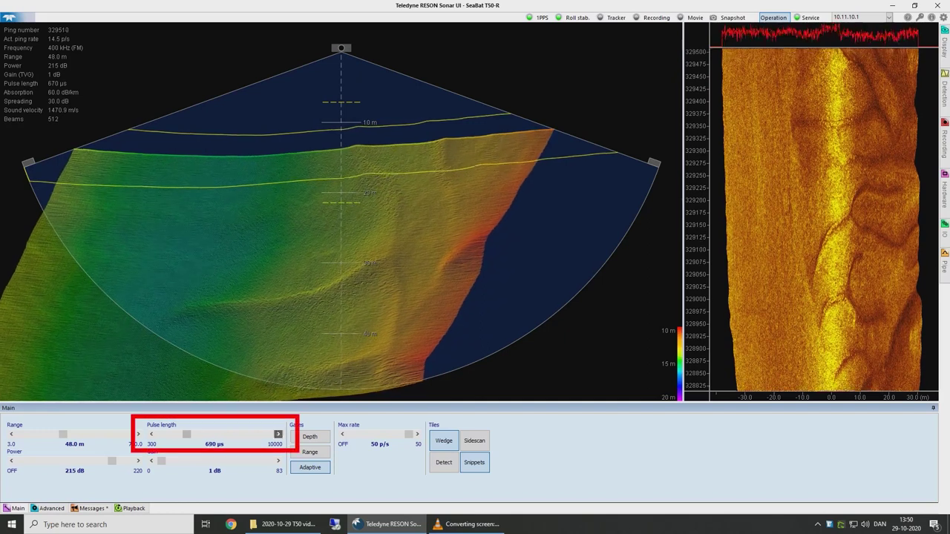
{"action": "left_click", "coordinate": [278, 434]}
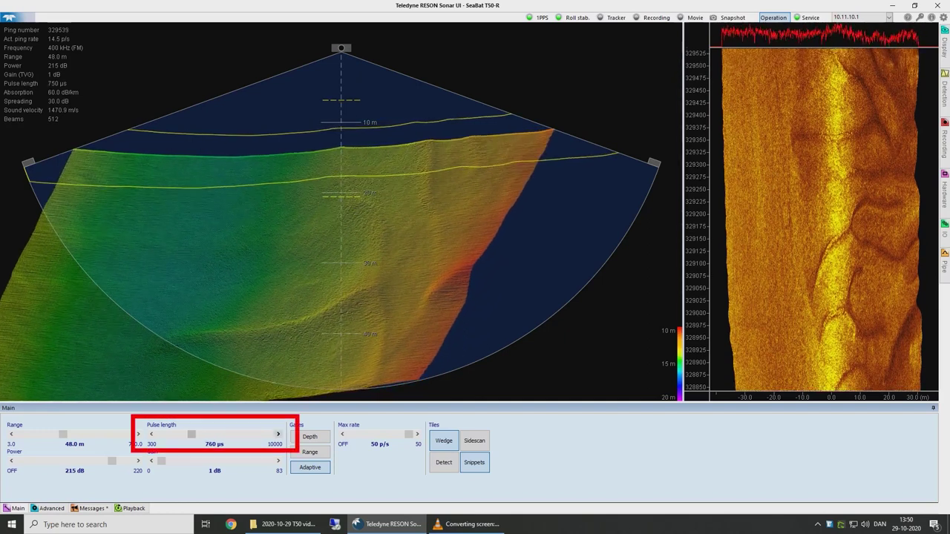
{"action": "left_click", "coordinate": [278, 435]}
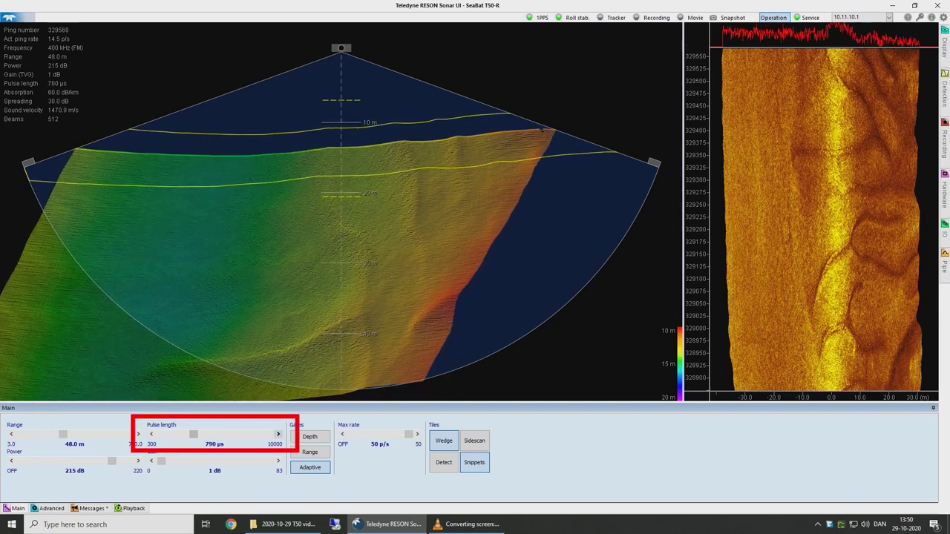
{"action": "left_click", "coordinate": [278, 434]}
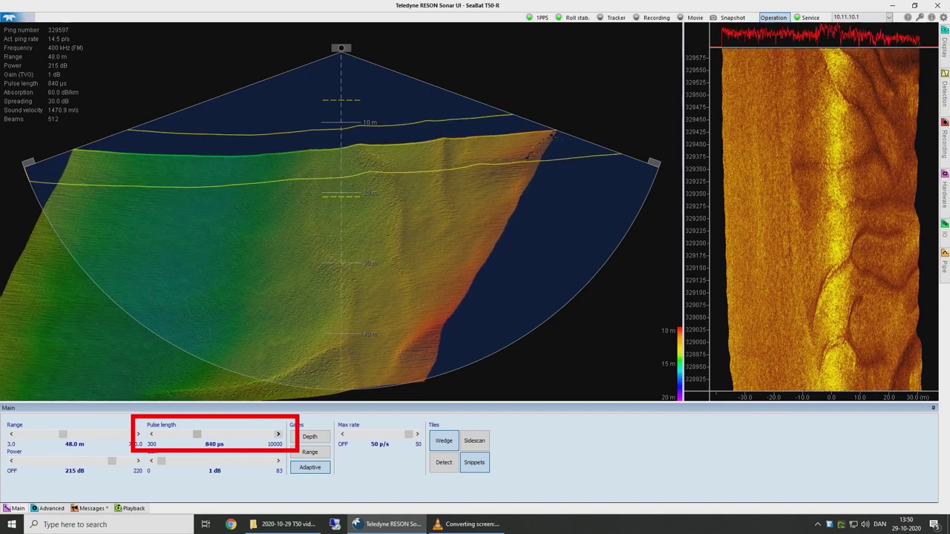
{"action": "left_click", "coordinate": [278, 434]}
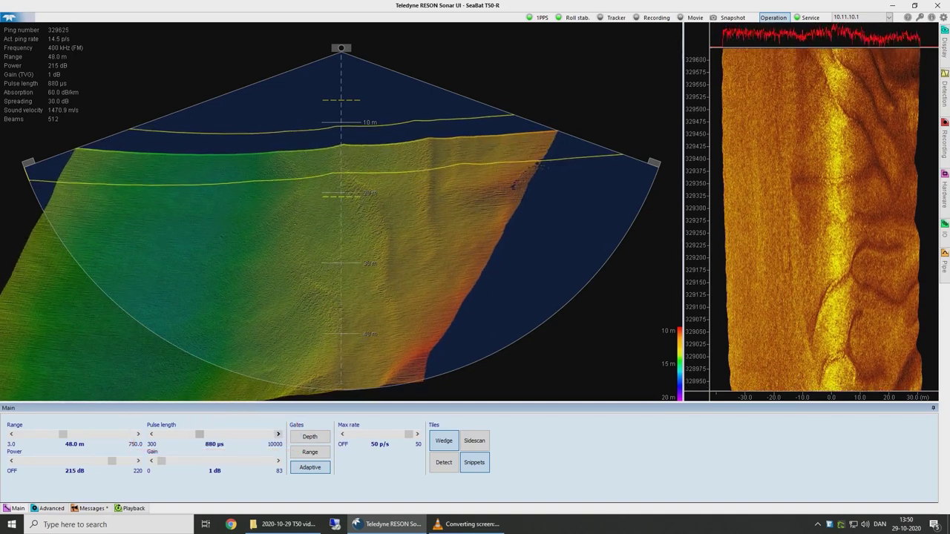
{"action": "left_click", "coordinate": [279, 435]}
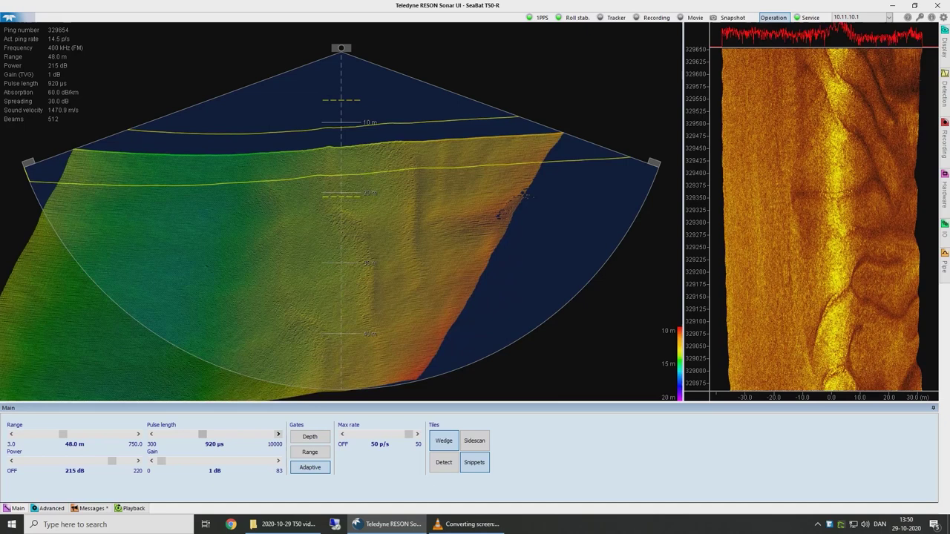
{"action": "left_click", "coordinate": [279, 435]}
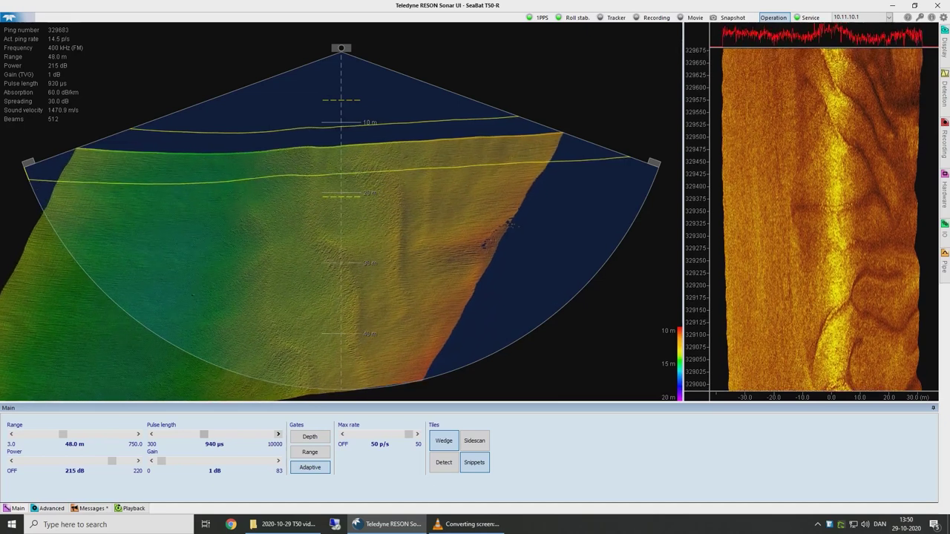
Step: Bring the pulse to 1000 µs, then step transmit power from 215 dB up to 220 dB
{"action": "left_click", "coordinate": [278, 435]}
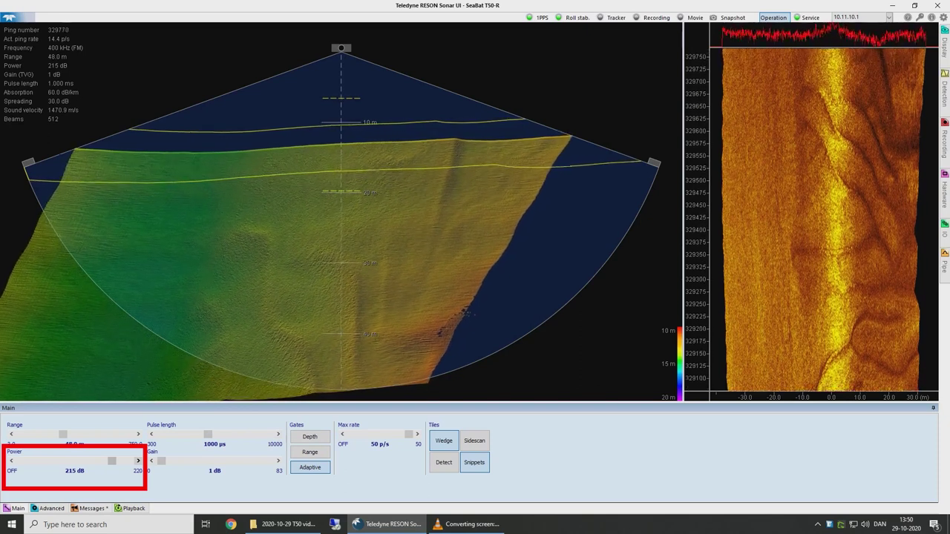
{"action": "left_click", "coordinate": [137, 461]}
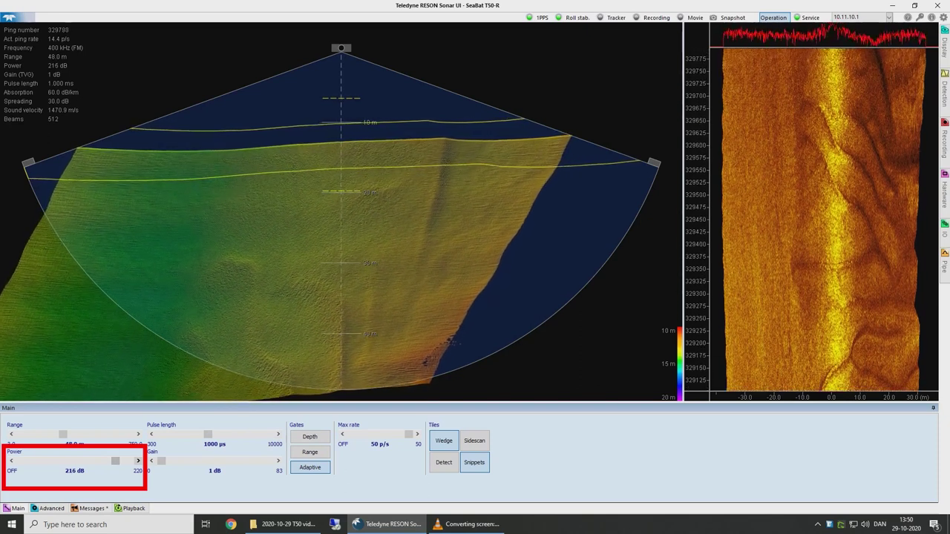
{"action": "left_click", "coordinate": [138, 461]}
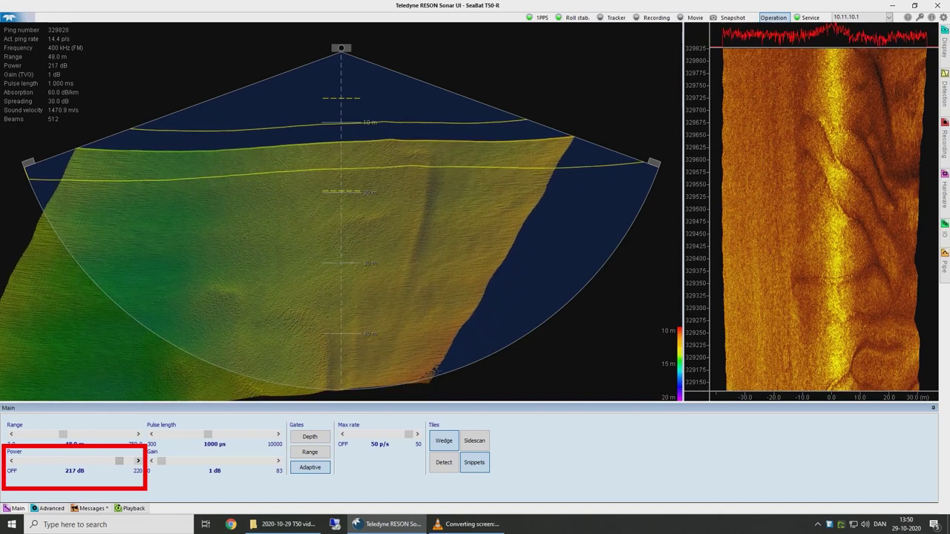
{"action": "left_click", "coordinate": [137, 461]}
{"action": "left_click", "coordinate": [138, 461]}
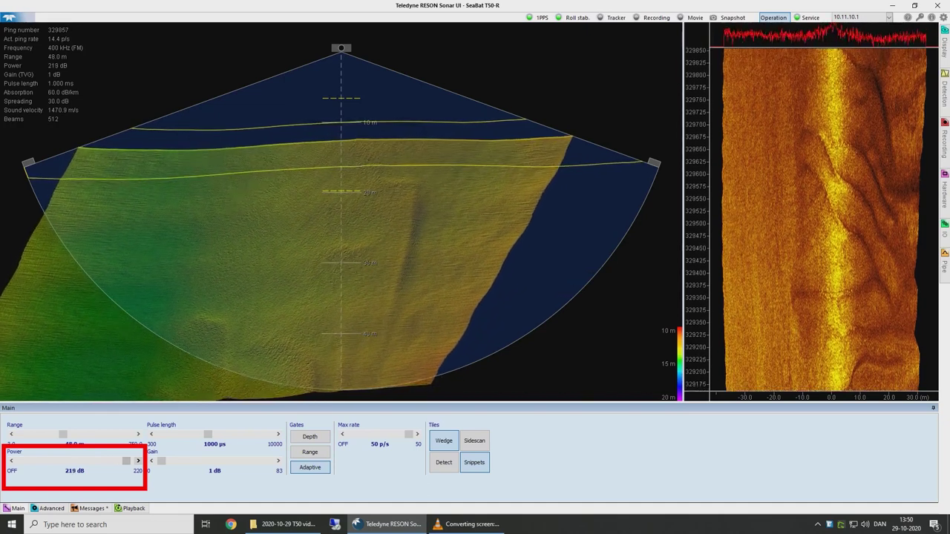
{"action": "left_click", "coordinate": [137, 461]}
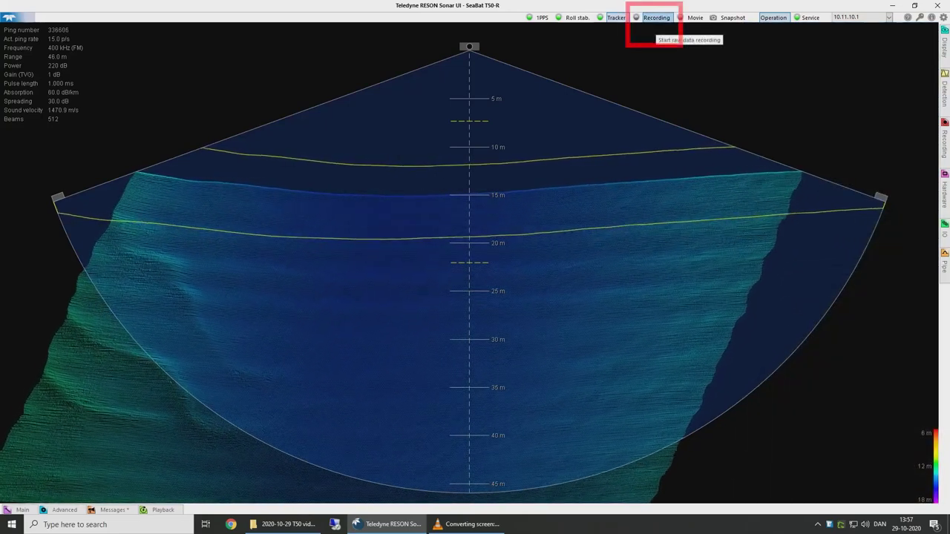
Step: Start recording raw sonar data from the Recording button in the top bar
{"action": "left_click", "coordinate": [656, 17]}
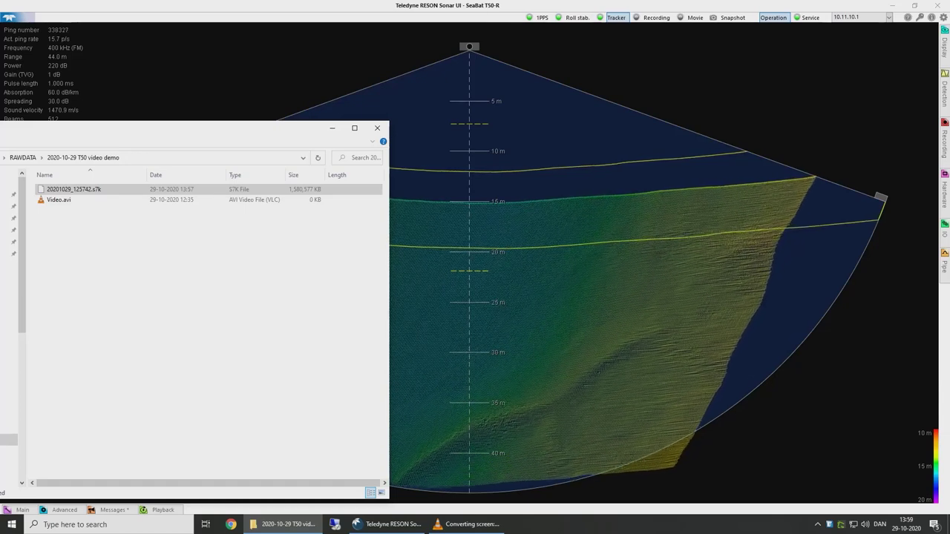
Step: Drag 20201029_125742.s7k from Explorer onto the Sonar UI to load it for playback
{"action": "left_click", "coordinate": [73, 190]}
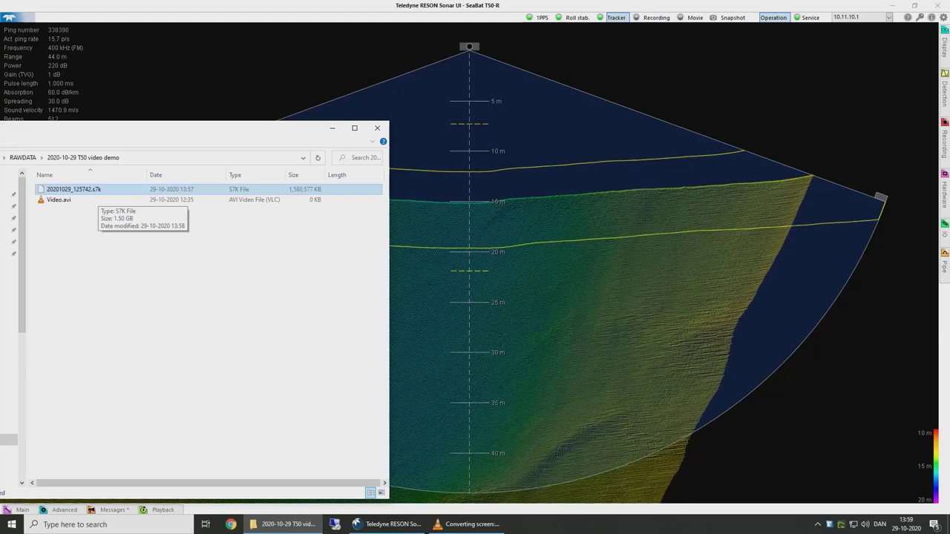
{"action": "left_click_drag", "start_coordinate": [73, 189], "coordinate": [475, 201]}
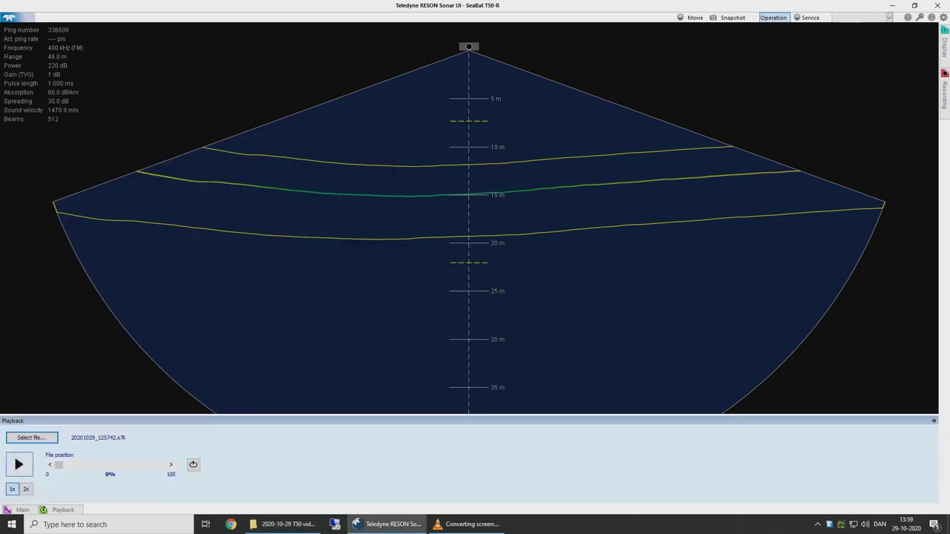
Step: Start playback of the loaded 20201029_125742.s7k recording
{"action": "left_click", "coordinate": [18, 464]}
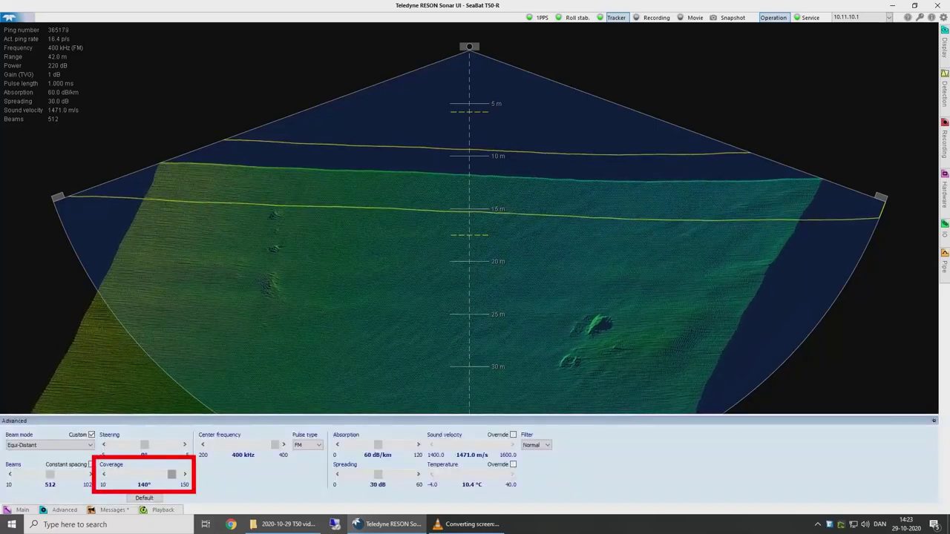
Step: Narrow coverage to 125°, try edges at -23° and 69°, then spread the swath wide and symmetric
{"action": "key", "text": "Left"}
{"action": "key", "text": "Left"}
{"action": "key", "text": "Left"}
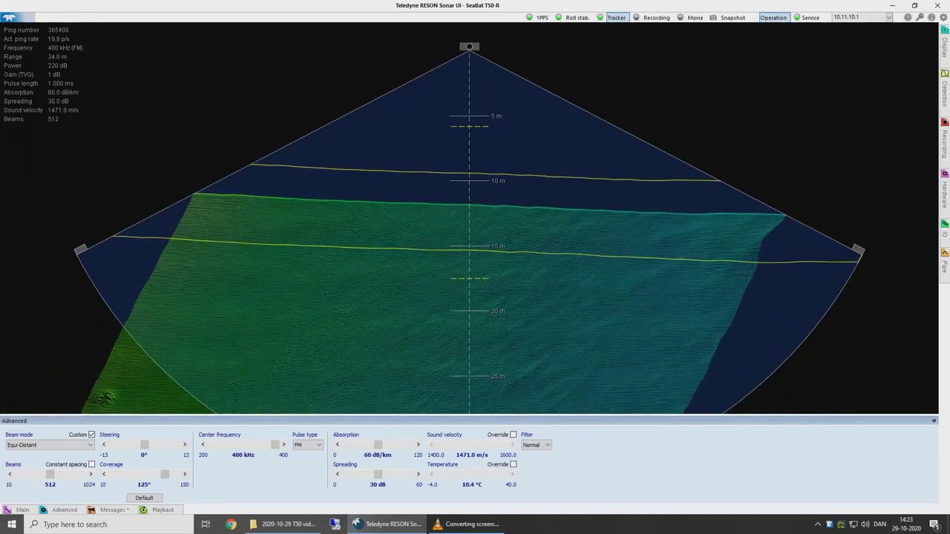
{"action": "left_click_drag", "start_coordinate": [80, 249], "coordinate": [503, 396]}
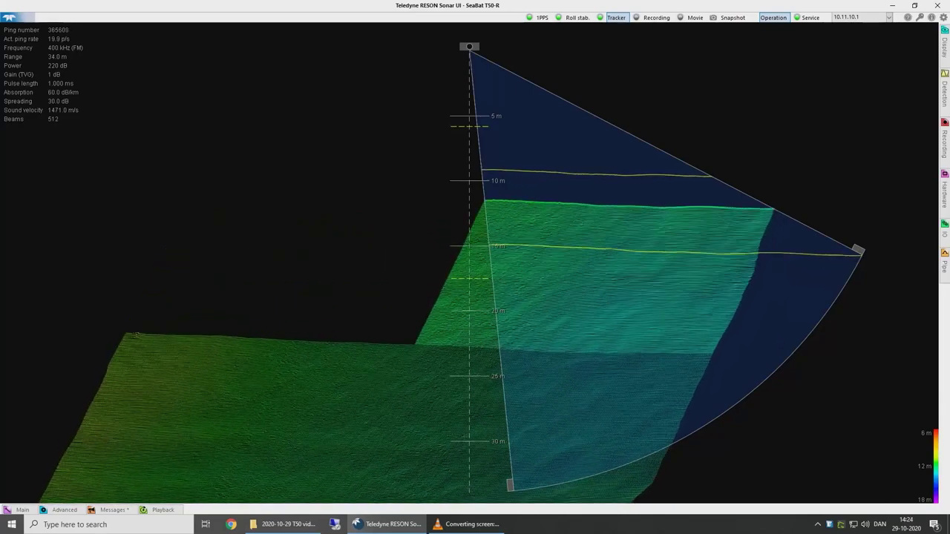
{"action": "mouse_move", "coordinate": [858, 252]}
{"action": "left_click_drag", "start_coordinate": [859, 252], "coordinate": [878, 207]}
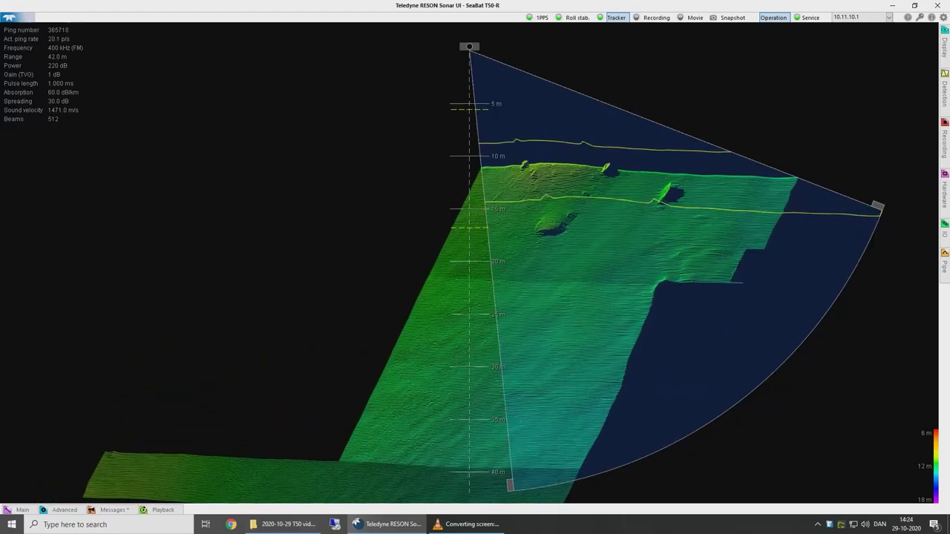
{"action": "left_click_drag", "start_coordinate": [877, 206], "coordinate": [779, 358]}
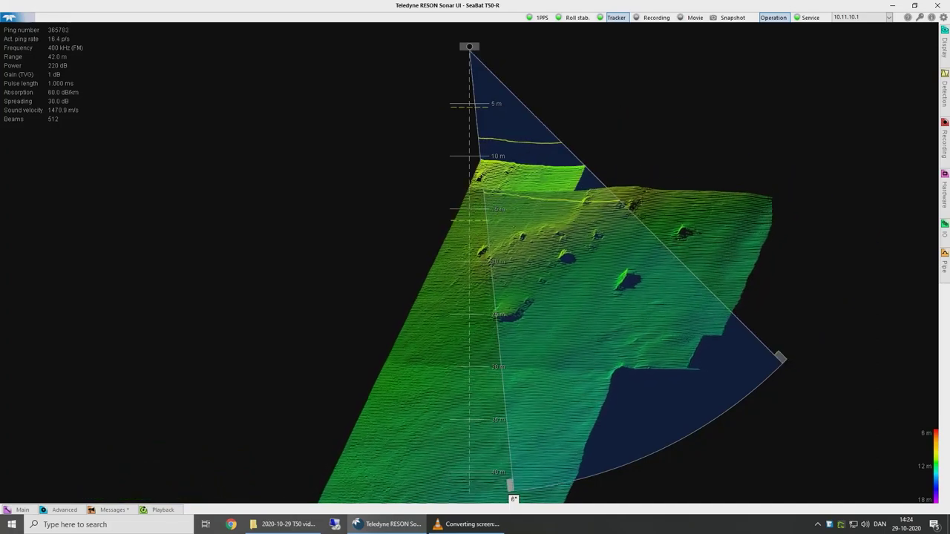
{"action": "left_click_drag", "start_coordinate": [510, 486], "coordinate": [187, 384]}
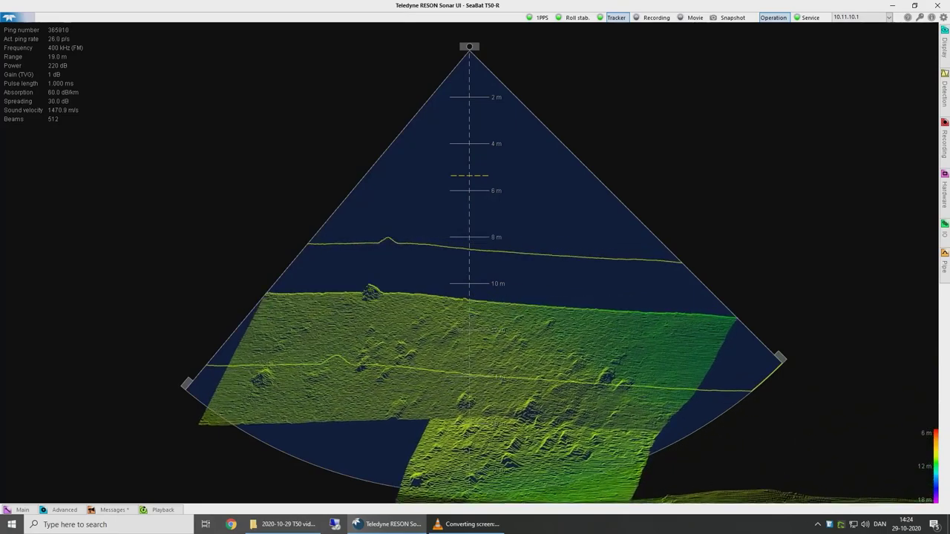
Step: Scroll over the sonar view to raise the range from about 20 m to 38.0 m
{"action": "scroll", "coordinate": [475, 297], "scroll_direction": "down", "scroll_amount": 1}
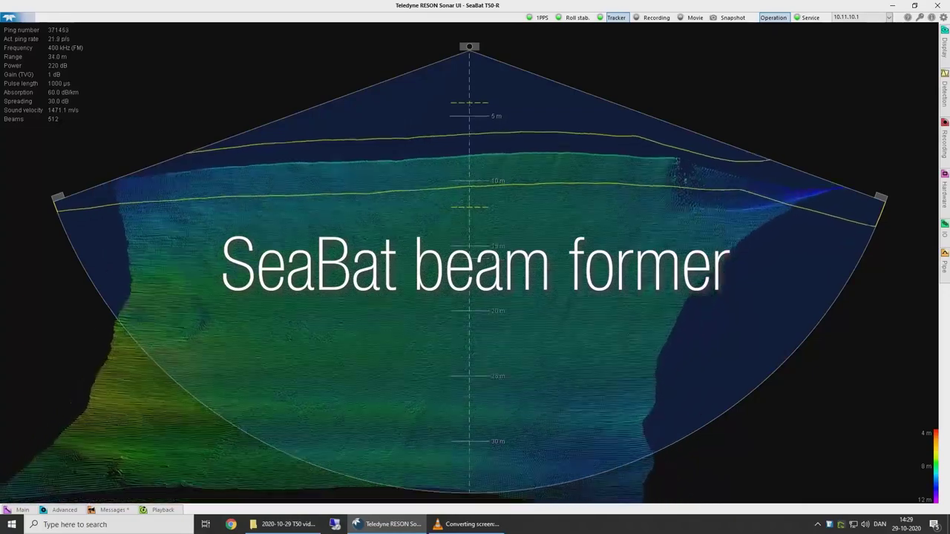
{"action": "scroll", "coordinate": [475, 297], "scroll_direction": "down", "scroll_amount": 2}
{"action": "scroll", "coordinate": [475, 297], "scroll_direction": "down", "scroll_amount": 2}
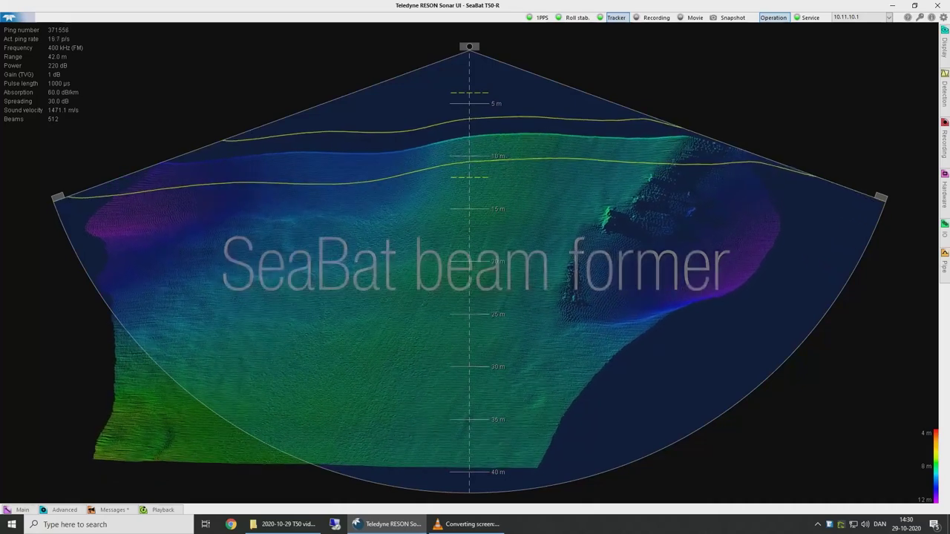
{"action": "scroll", "coordinate": [475, 297], "scroll_direction": "up", "scroll_amount": 3}
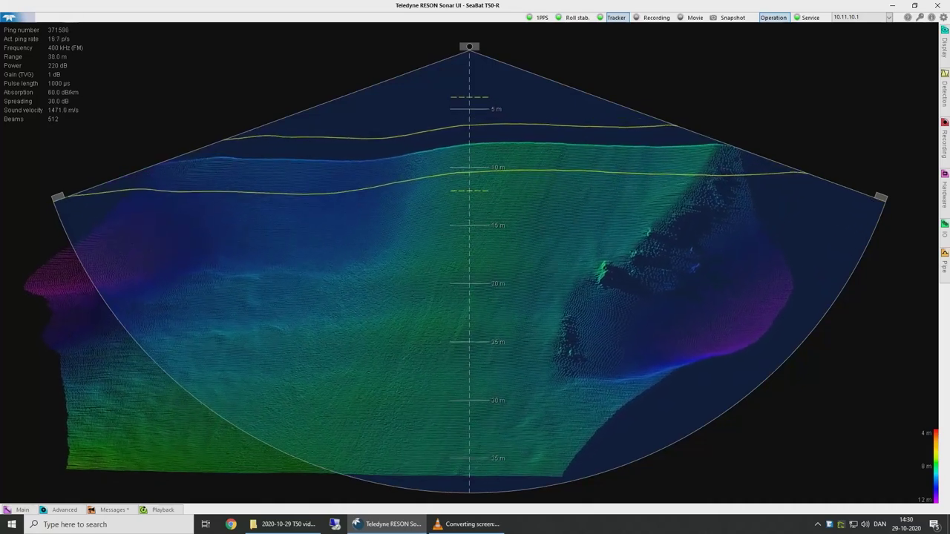
{"action": "scroll", "coordinate": [475, 297], "scroll_direction": "up", "scroll_amount": 1}
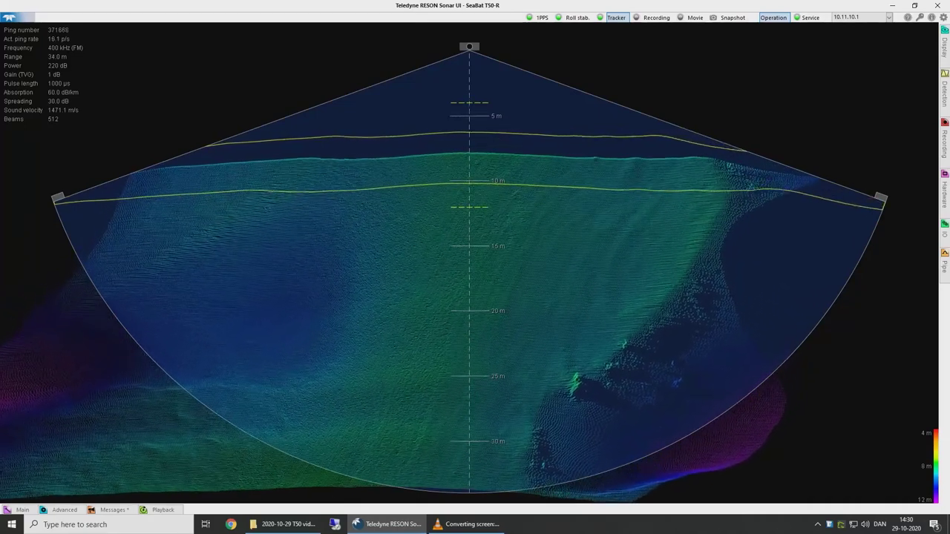
{"action": "scroll", "coordinate": [475, 297], "scroll_direction": "down", "scroll_amount": 2}
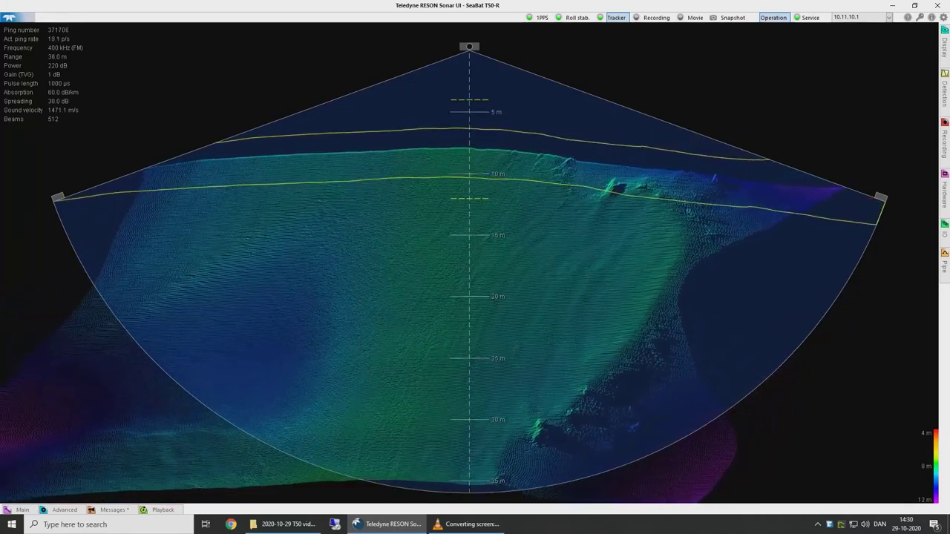
{"action": "scroll", "coordinate": [475, 297], "scroll_direction": "down", "scroll_amount": 1}
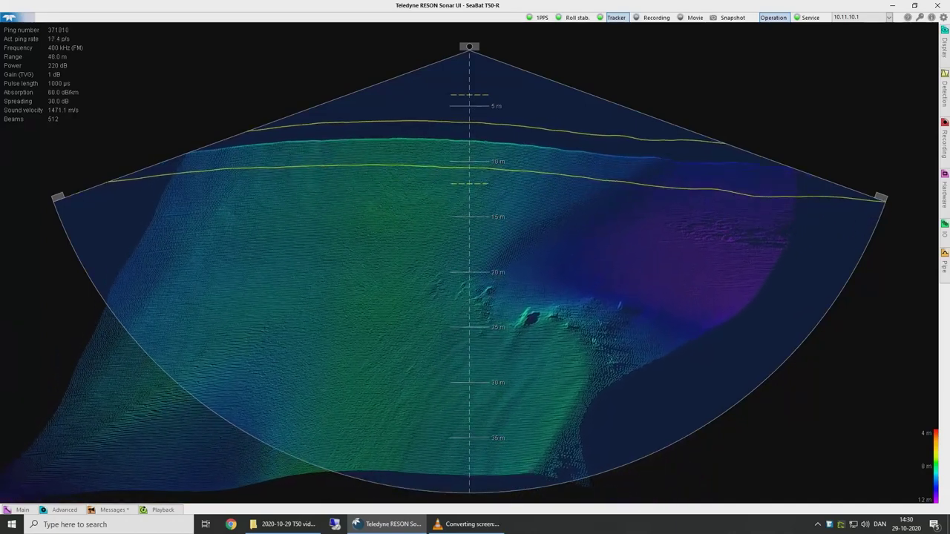
{"action": "scroll", "coordinate": [475, 297], "scroll_direction": "up", "scroll_amount": 1}
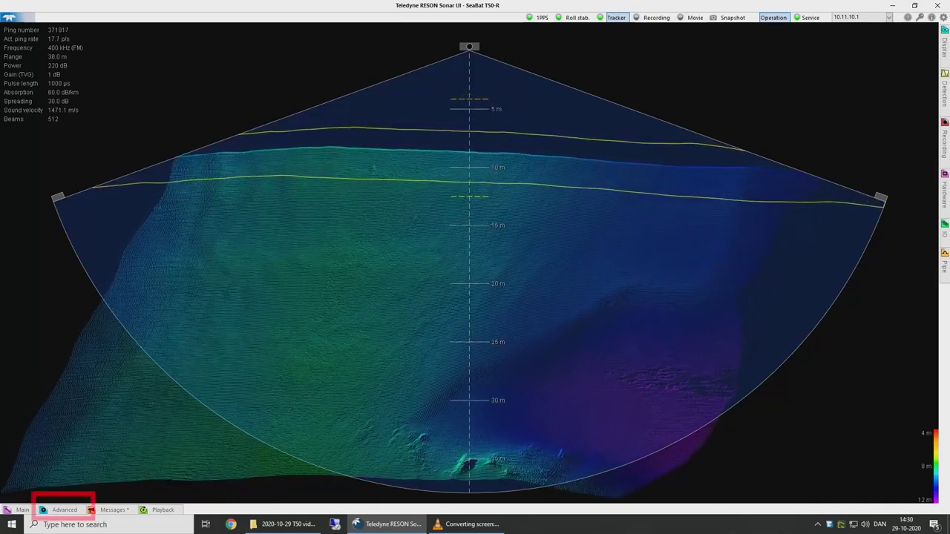
Step: Enable Constant spacing in the Advanced settings and lower Spacing to 0.06 m, giving 1023 beams
{"action": "left_click", "coordinate": [64, 510]}
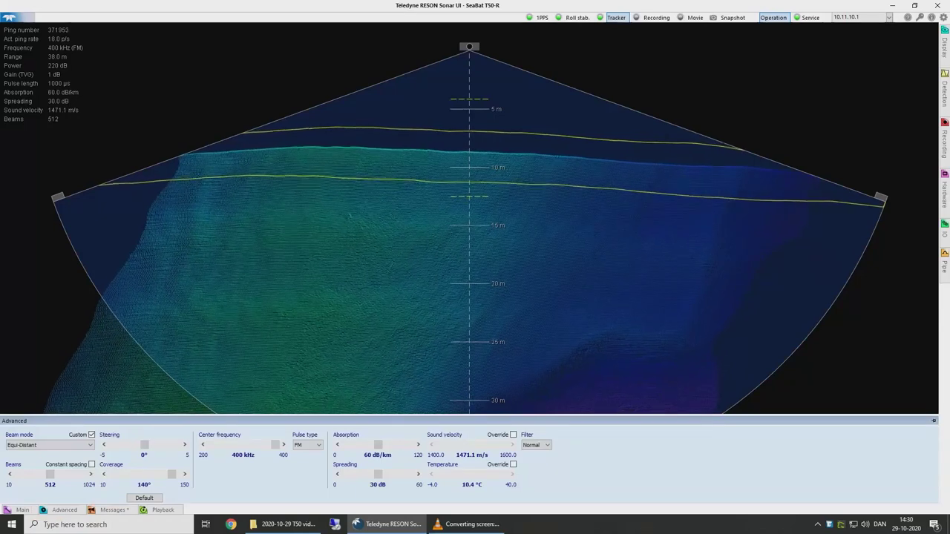
{"action": "scroll", "coordinate": [475, 297], "scroll_direction": "down", "scroll_amount": 1}
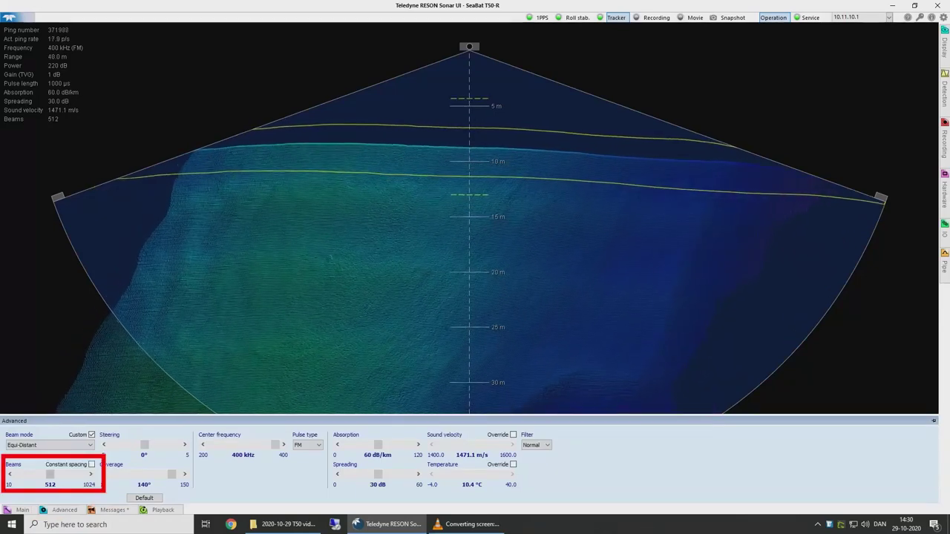
{"action": "left_click", "coordinate": [91, 465]}
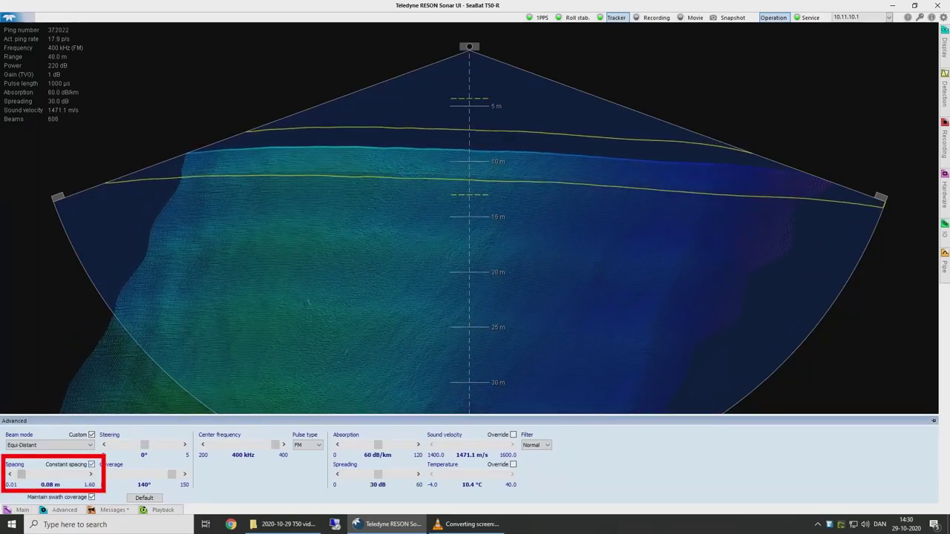
{"action": "scroll", "coordinate": [472, 283], "scroll_direction": "down", "scroll_amount": 1}
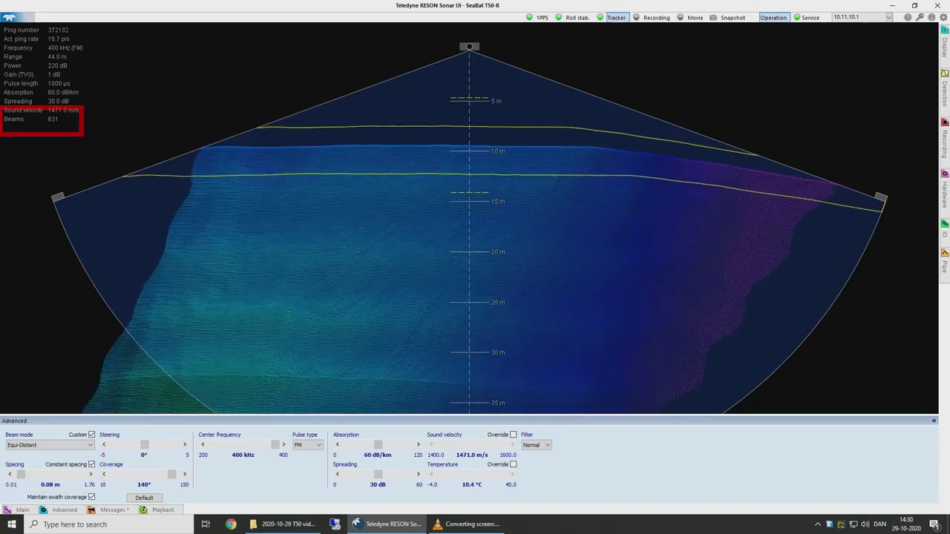
{"action": "scroll", "coordinate": [472, 282], "scroll_direction": "down", "scroll_amount": 1}
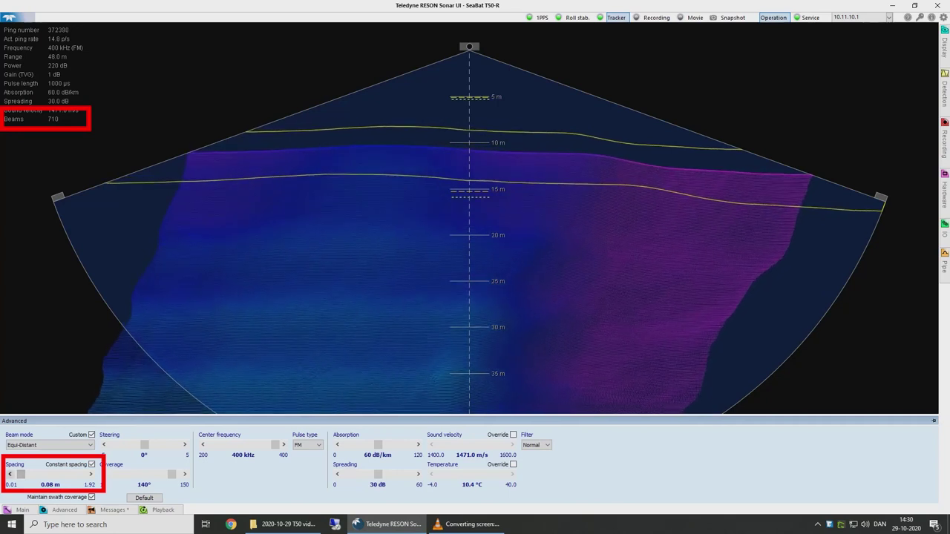
{"action": "key", "text": "Left"}
{"action": "key", "text": "Left"}
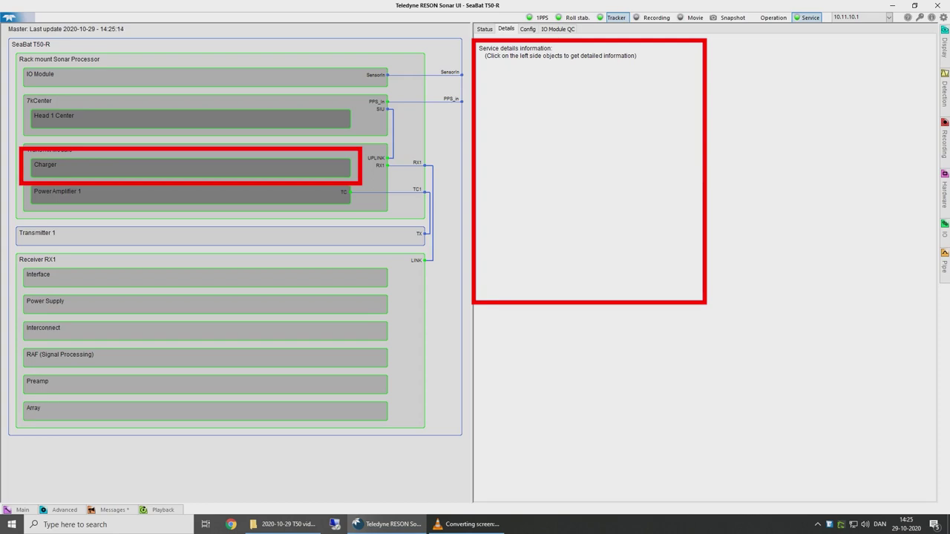
Step: Show the Charger, then Power Amplifier 1 service details, including 220.0 dB actual source level
{"action": "left_click", "coordinate": [190, 168]}
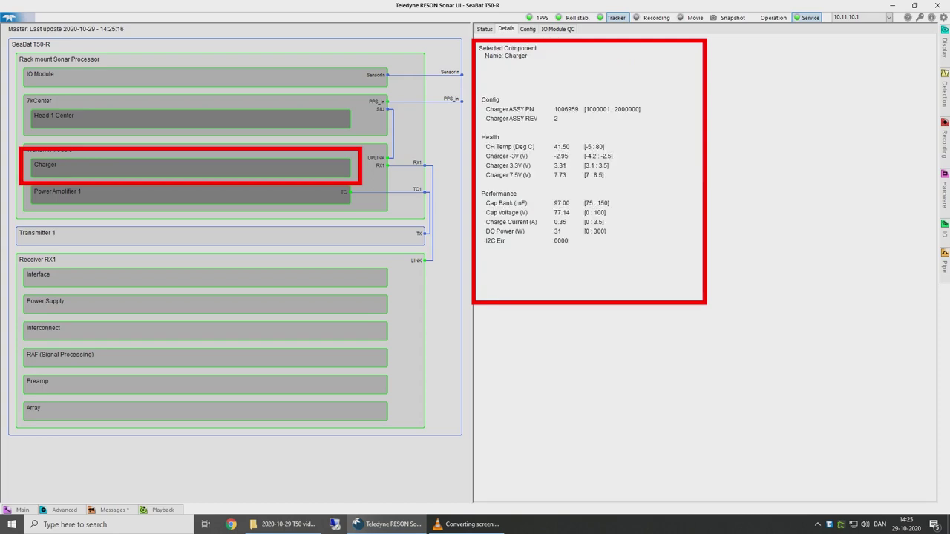
{"action": "left_click", "coordinate": [191, 195]}
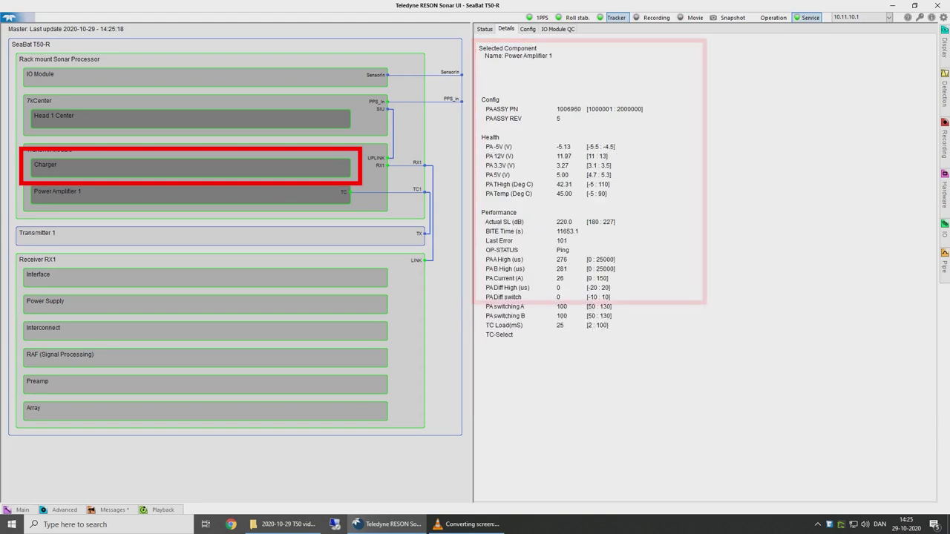